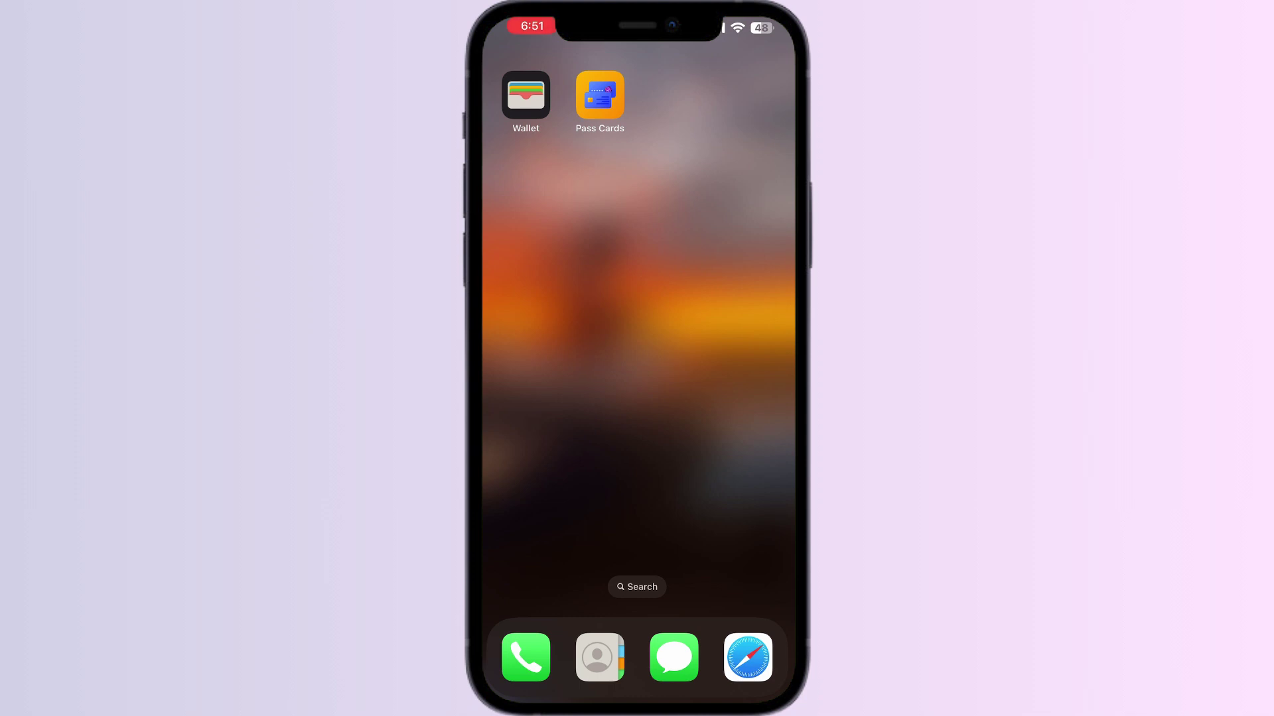
Open Wallet's Add to Wallet options, then switch to the Card Manager: Digital Wallet store page
click(525, 96)
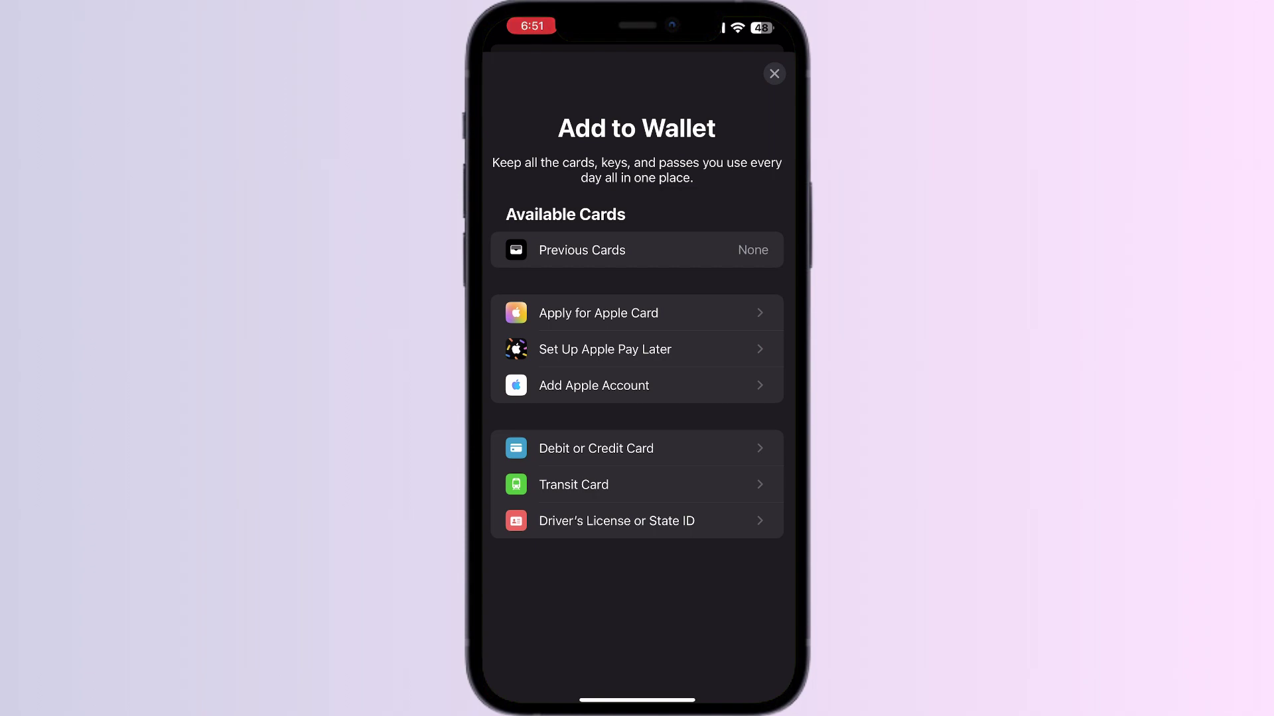
drag(597, 697, 777, 697)
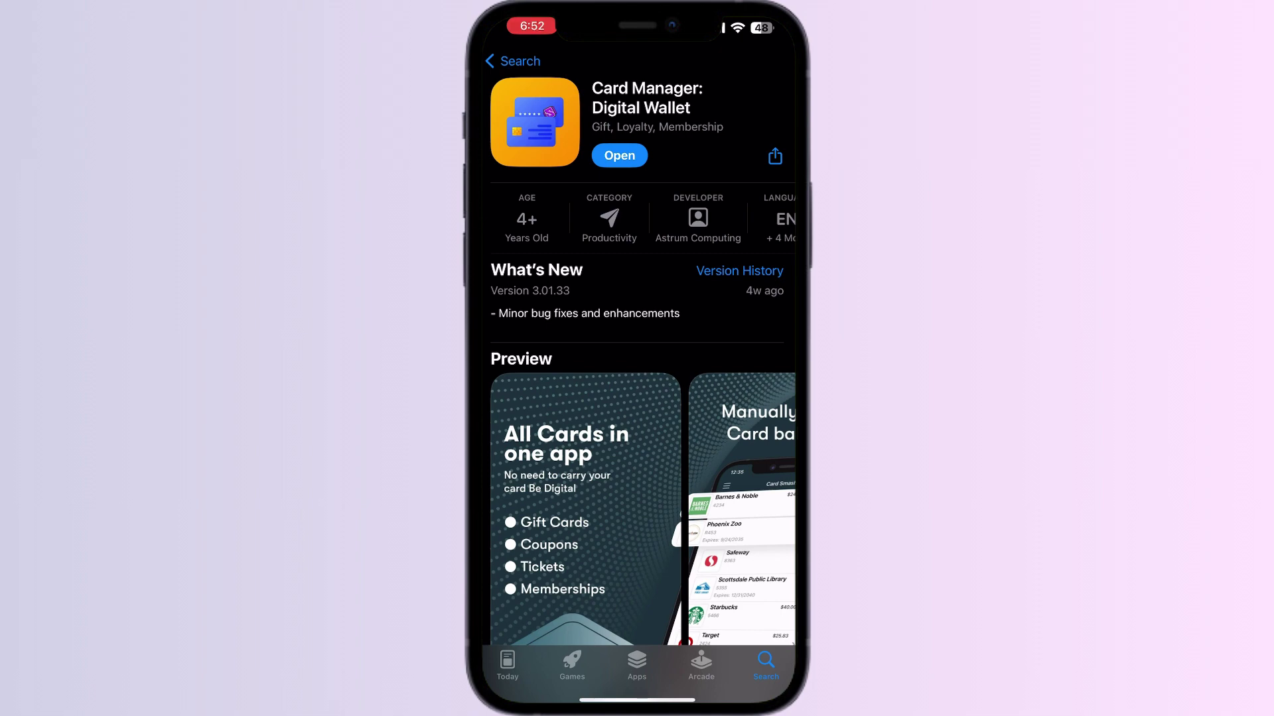
Launch Card Manager: Digital Wallet from its App Store page
click(620, 156)
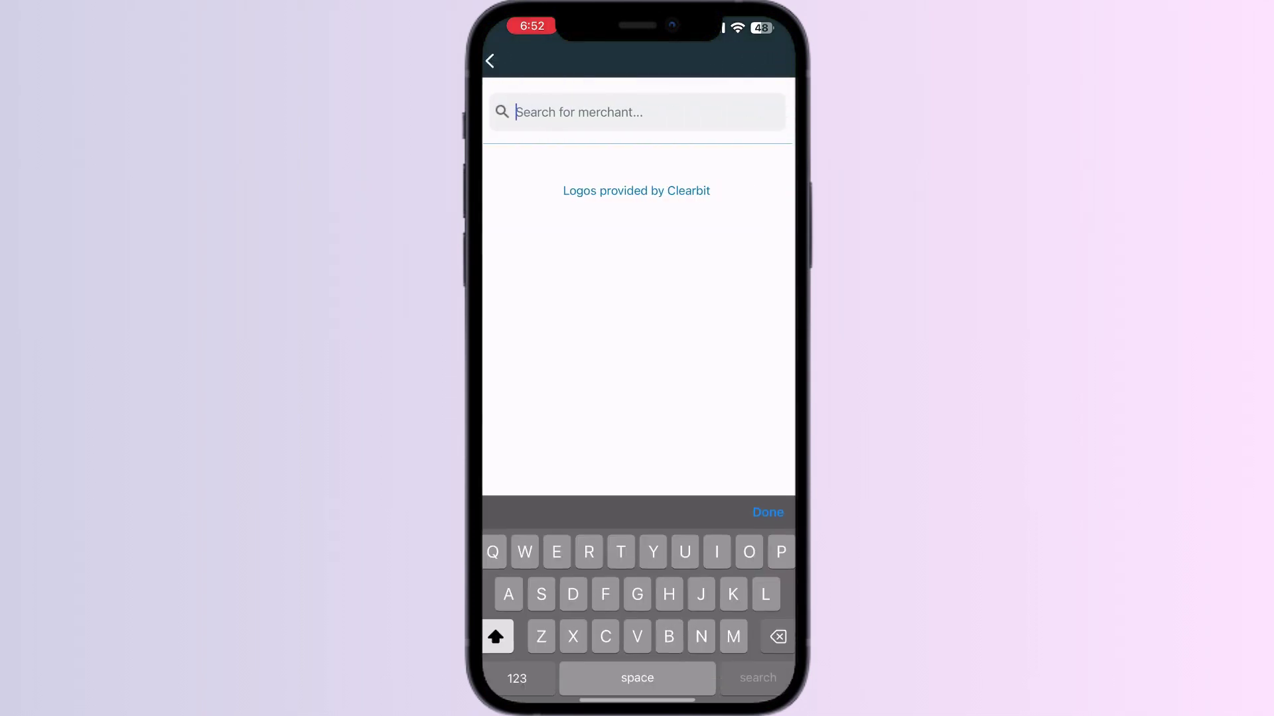
text(Amer)
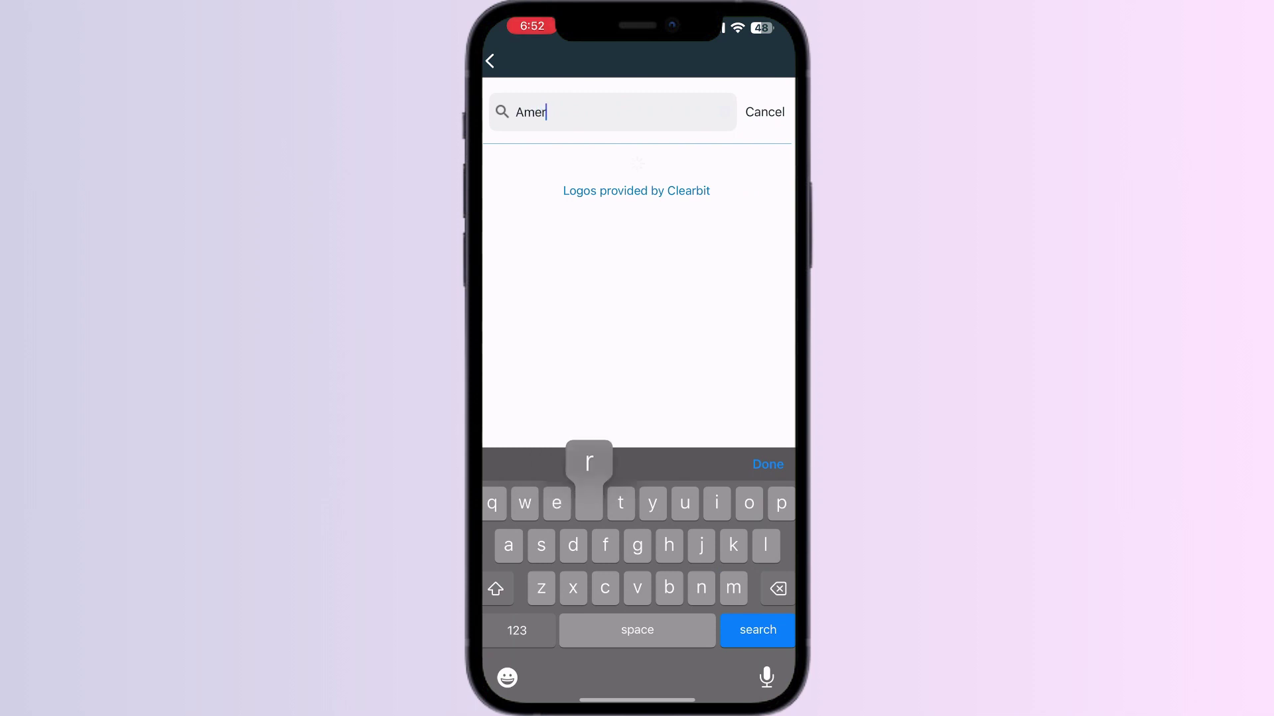
text(ican)
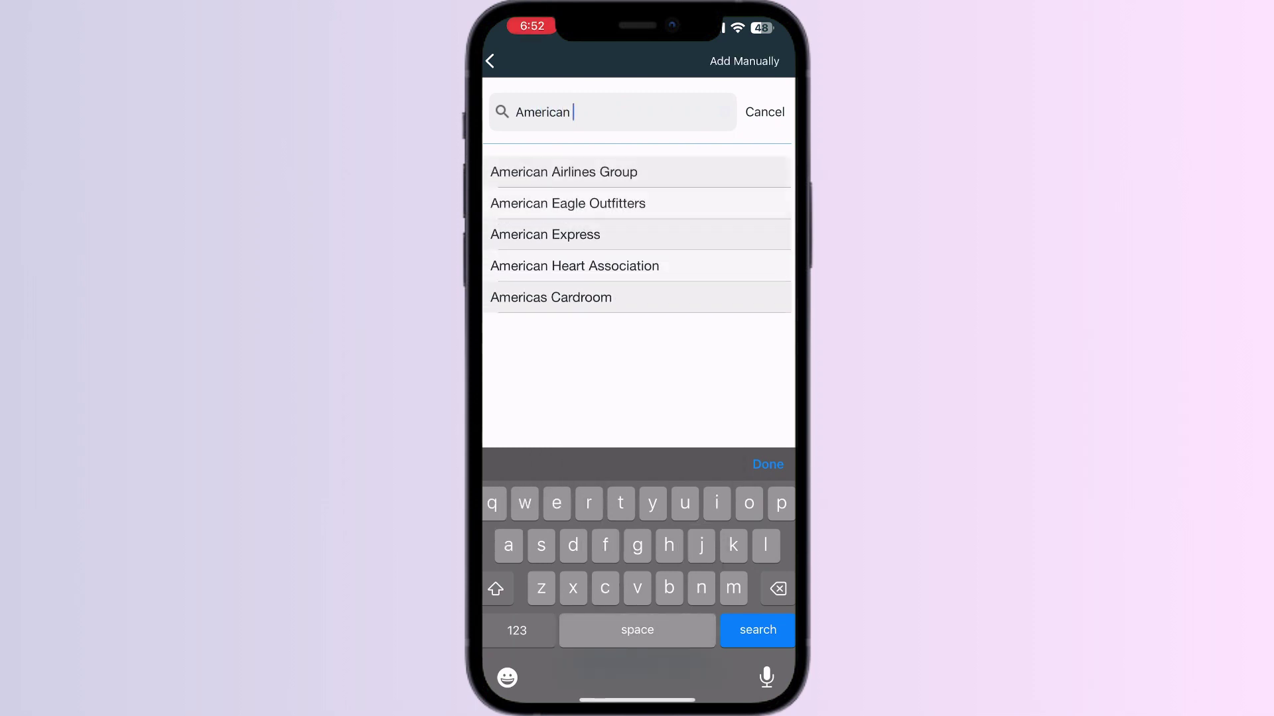
Pick American Express from the merchant results to open a new gift card form
click(546, 234)
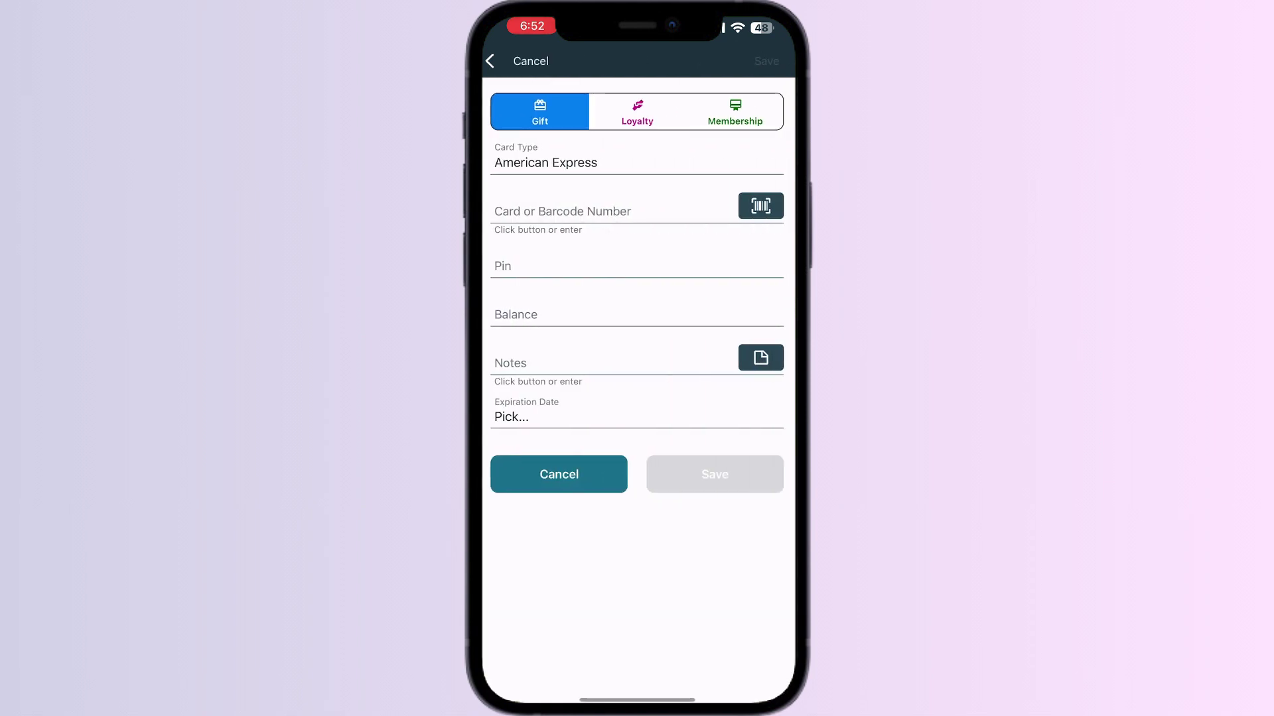